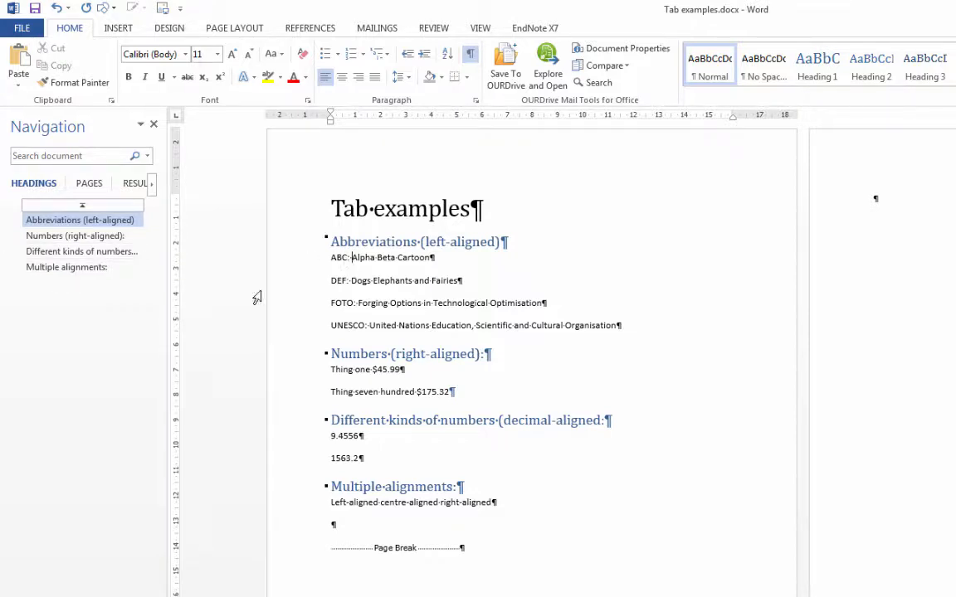
Try to push the ABC definition along its line with extra spaces.
key("Tab")
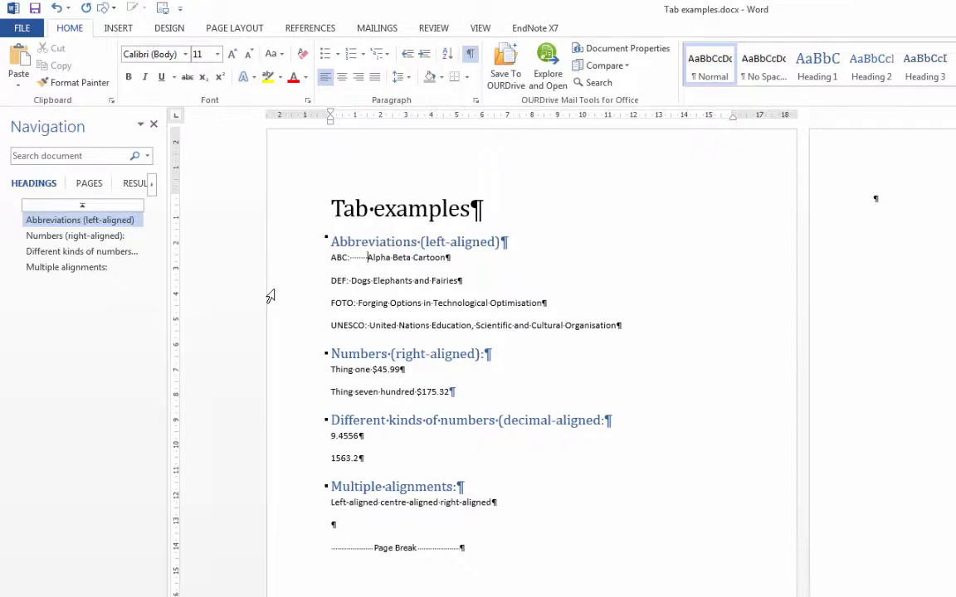
key("BackSpace")
key("BackSpace")
key("BackSpace")
key("BackSpace")
key("BackSpace")
key("BackSpace")
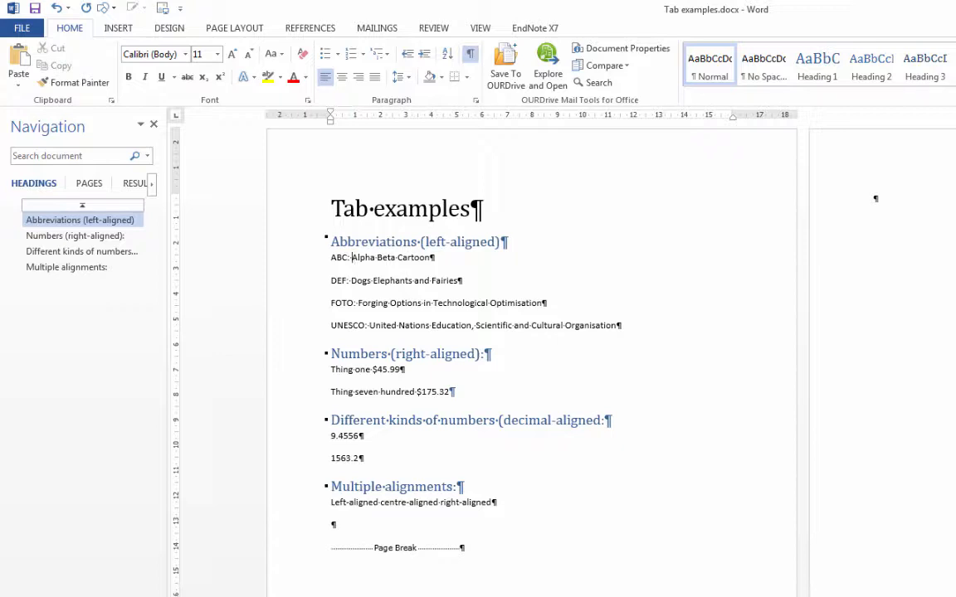
Try to push the ABC definition along its line with four tab characters.
key("Tab")
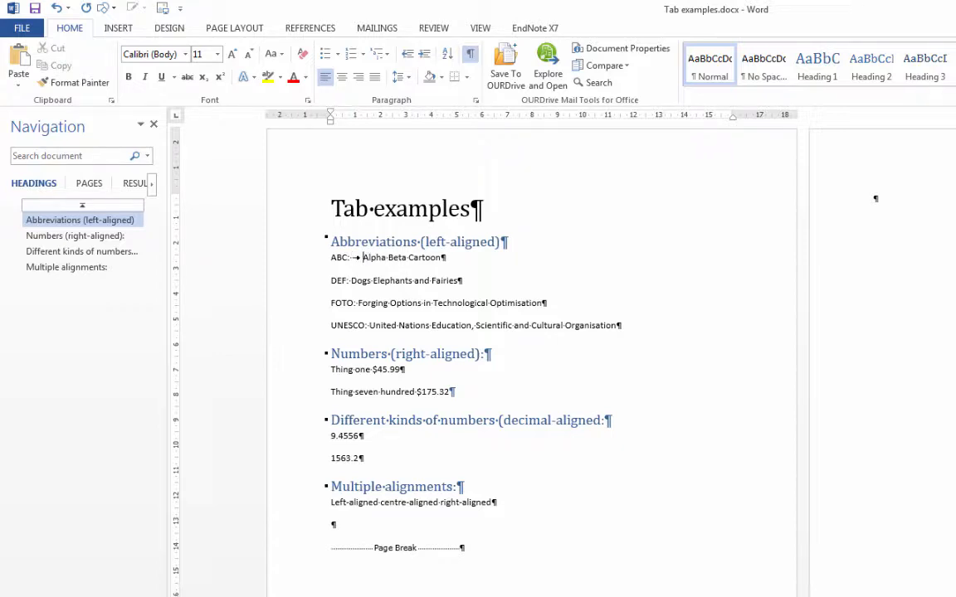
key("Tab")
key("Tab")
key("Tab")
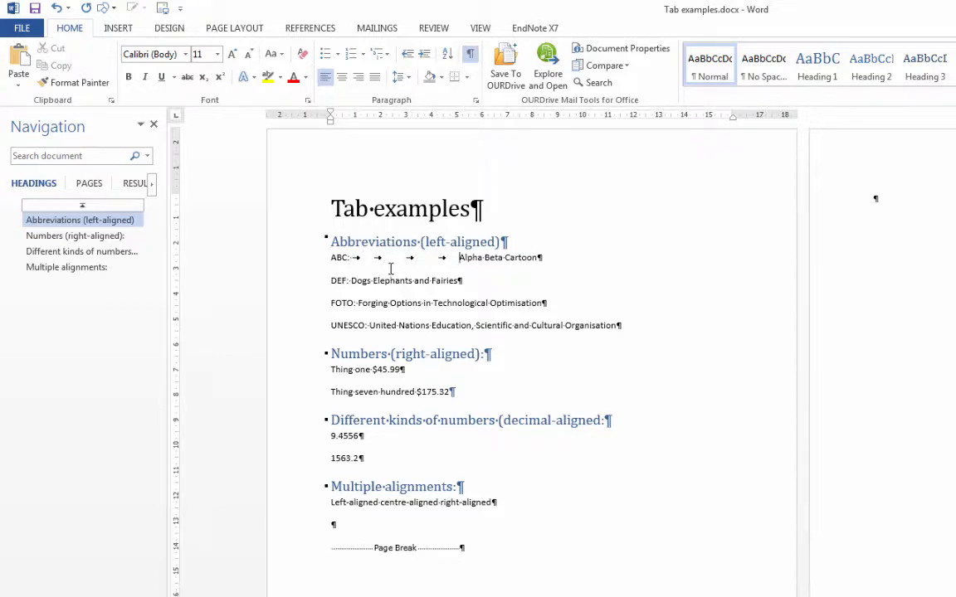
scroll(418, 299, "up", 1)
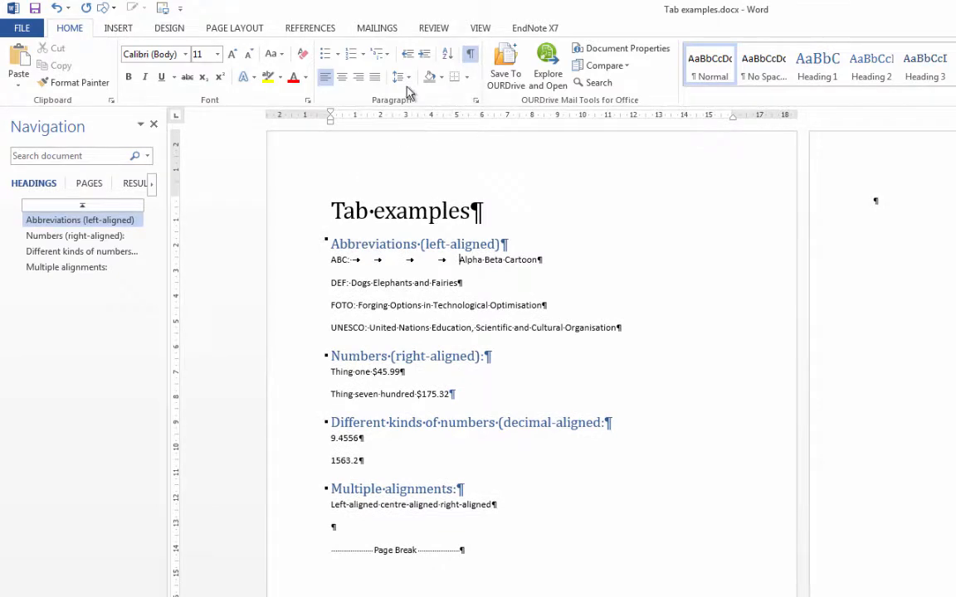
Toggle the formatting marks off and on again, and check that the ruler is enabled.
left_click(470, 54)
left_click(469, 53)
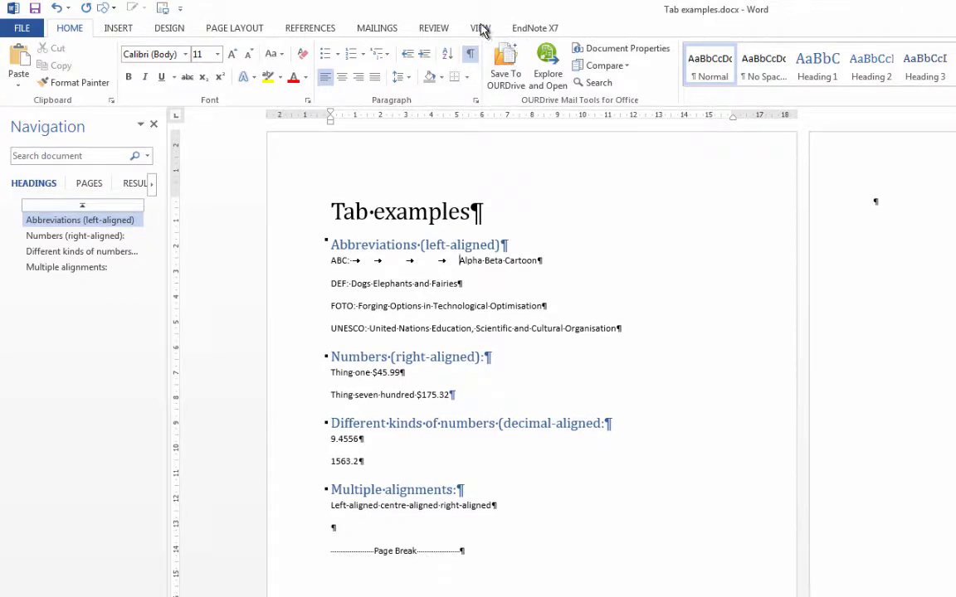
left_click(481, 28)
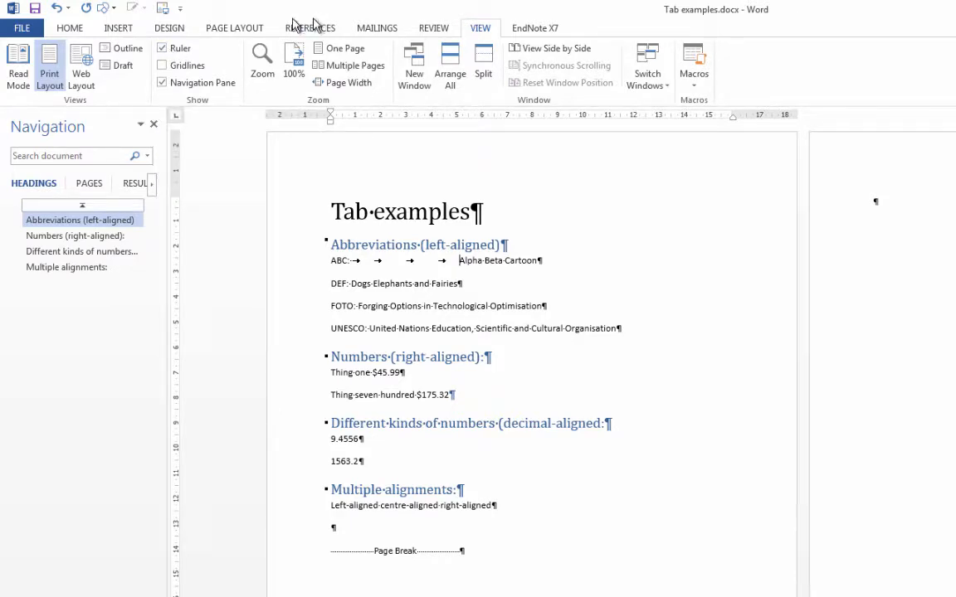
left_click(69, 28)
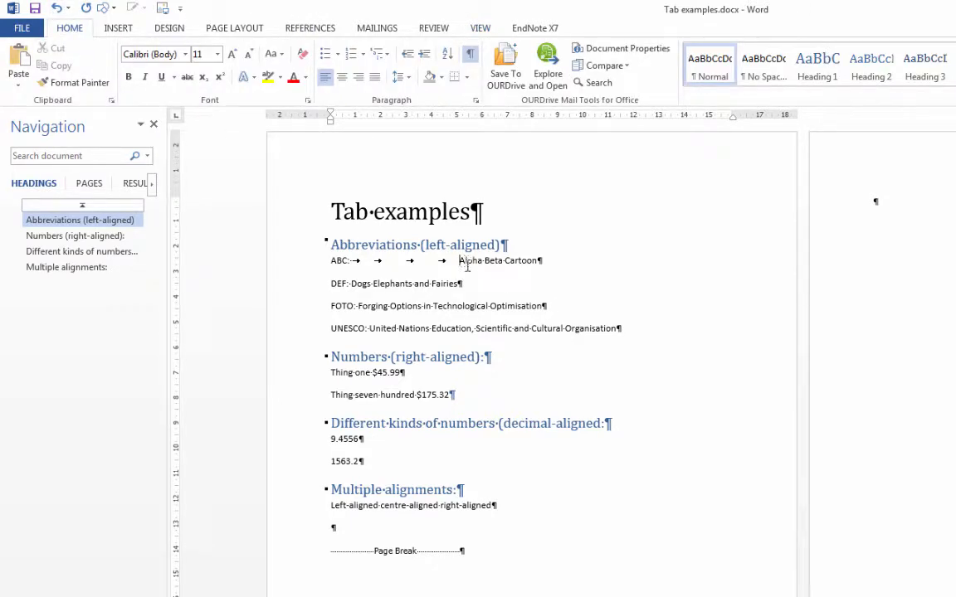
Remove all four tab characters before the ABC definition.
key("BackSpace")
key("BackSpace")
key("BackSpace")
key("BackSpace")
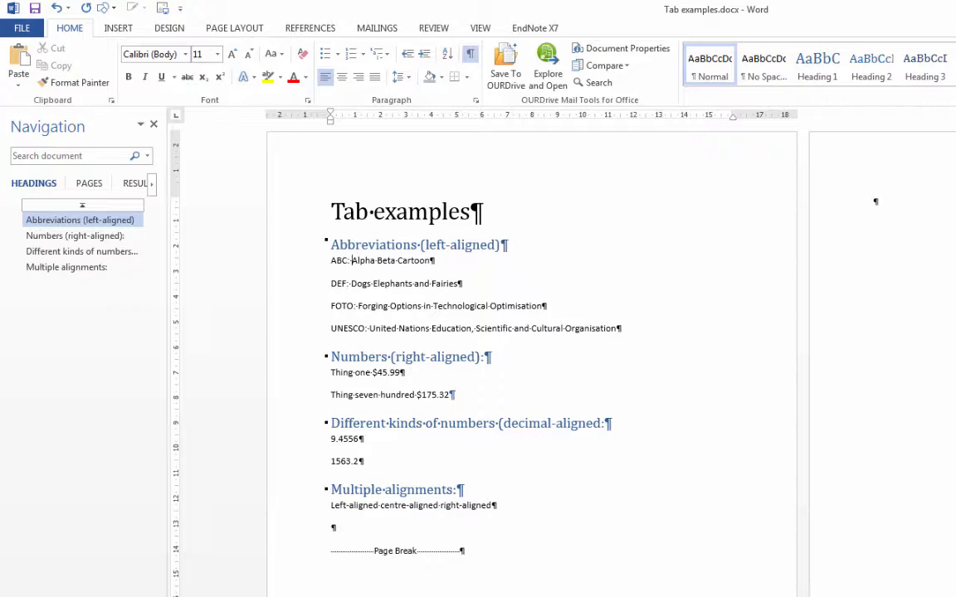
Insert one tab between the abbreviation and its definition on the ABC, DEF, FOTO and UNESCO lines.
key("Tab")
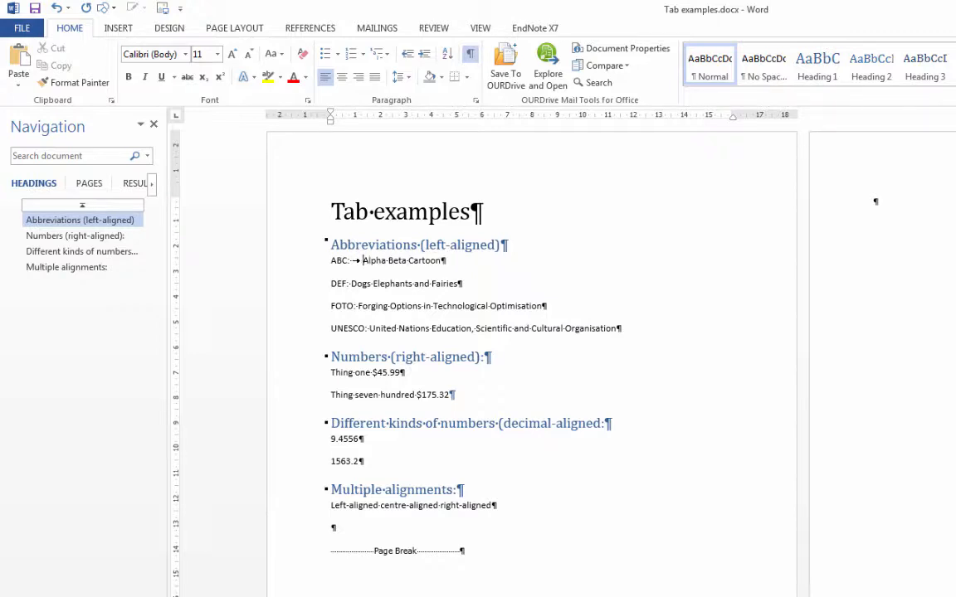
left_click(352, 284)
key("Tab")
left_click(358, 306)
key("Tab")
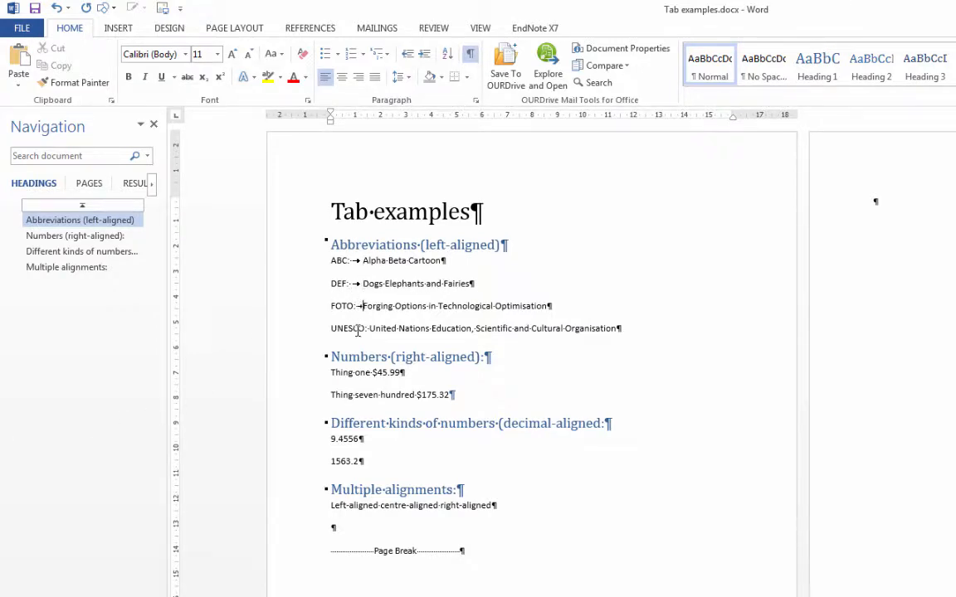
left_click(370, 329)
key("Tab")
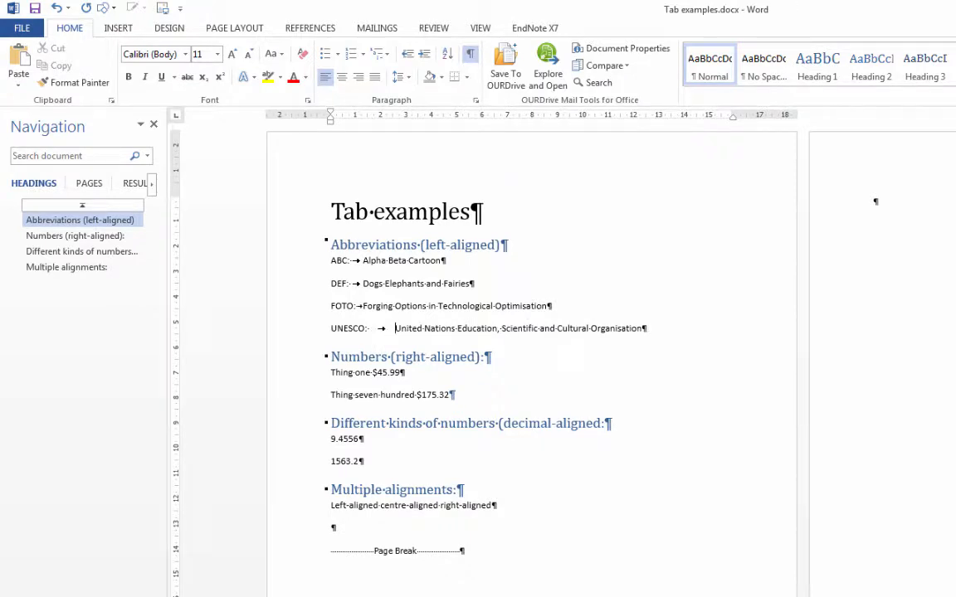
Try to add a second tab before the ABC definition.
left_click(362, 260)
key("Tab")
key("BackSpace")
Set a left-aligned tab stop at 3 cm for all four abbreviation lines.
left_click_drag(648, 329, 349, 271)
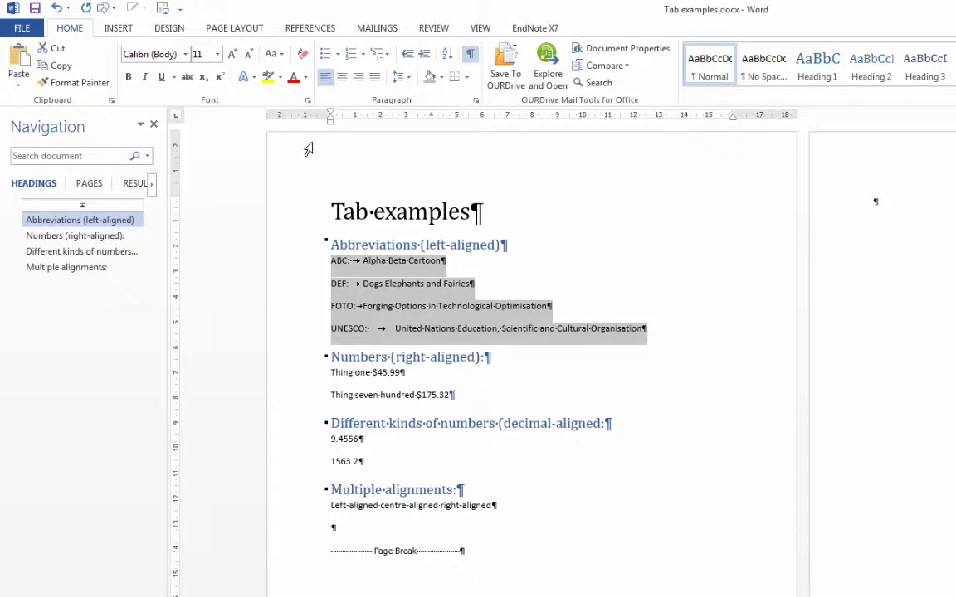
left_click(407, 117)
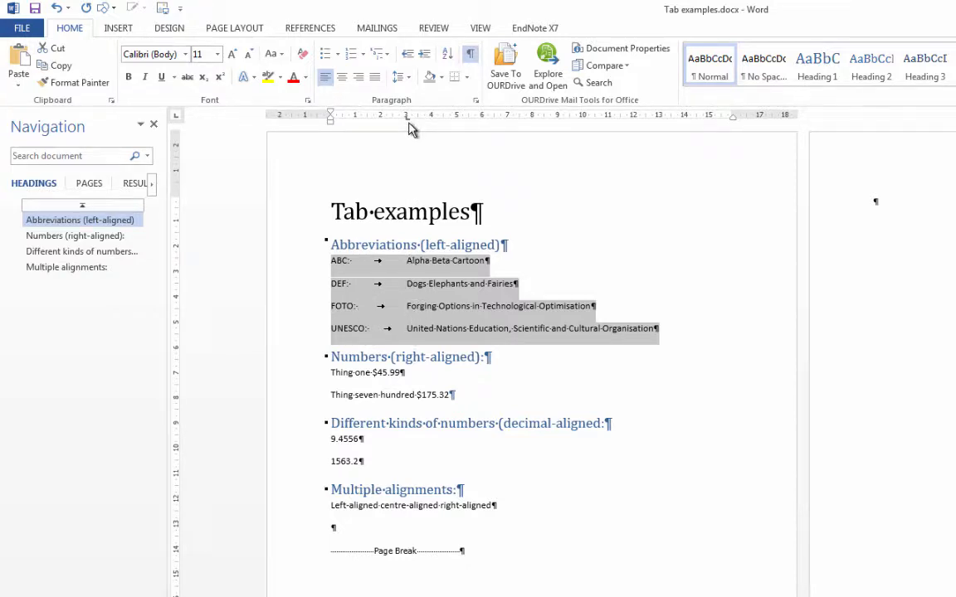
left_click_drag(407, 120, 390, 167)
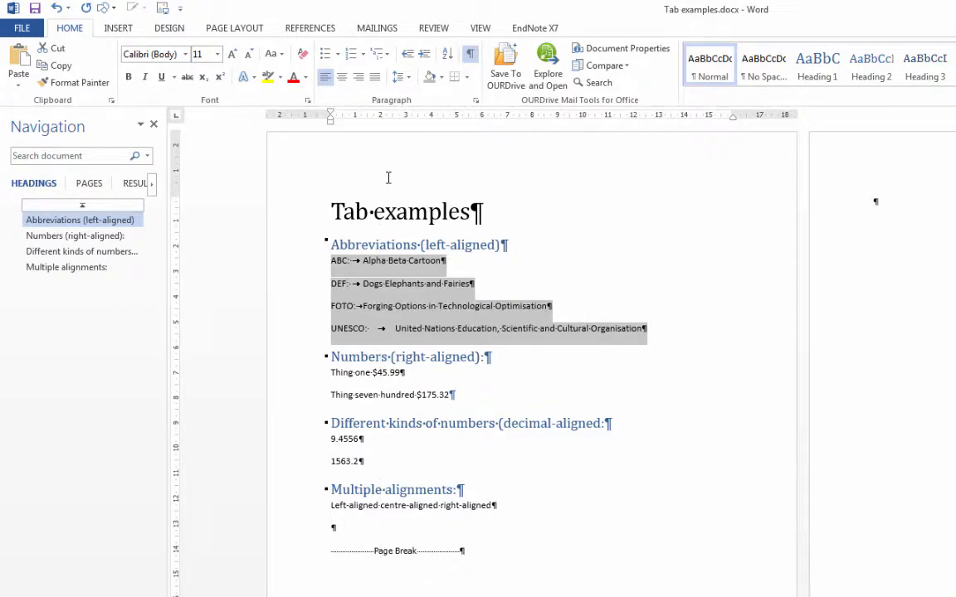
left_click(405, 122)
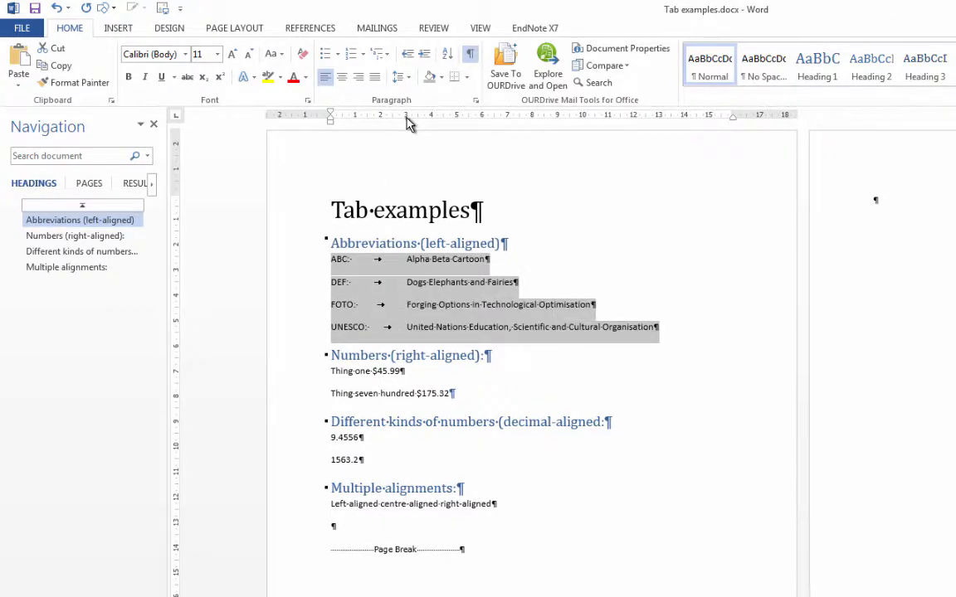
left_click(371, 331)
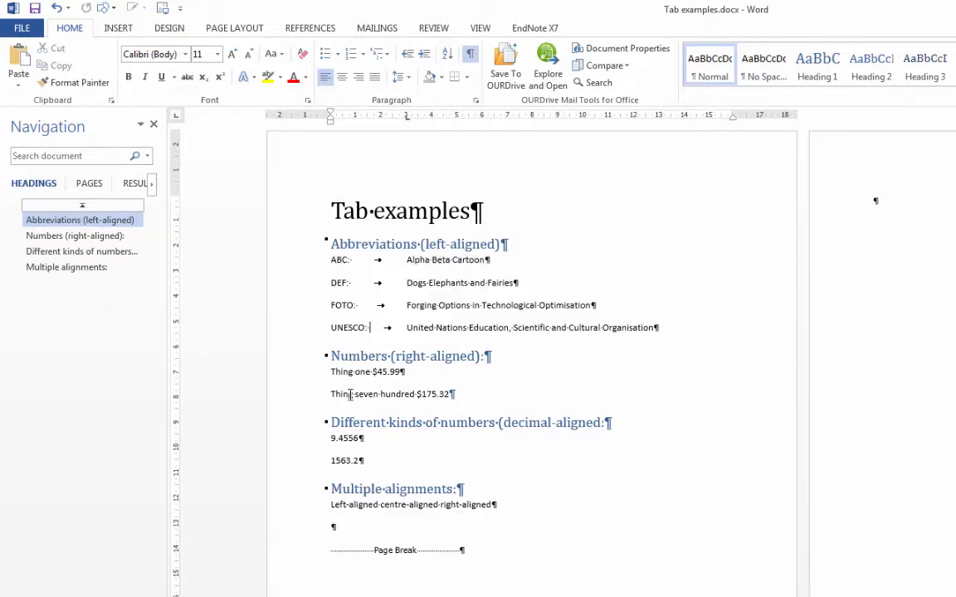
Insert a tab before the price on the "Thing one" and "Thing seven hundred" lines.
left_click(374, 371)
key("Tab")
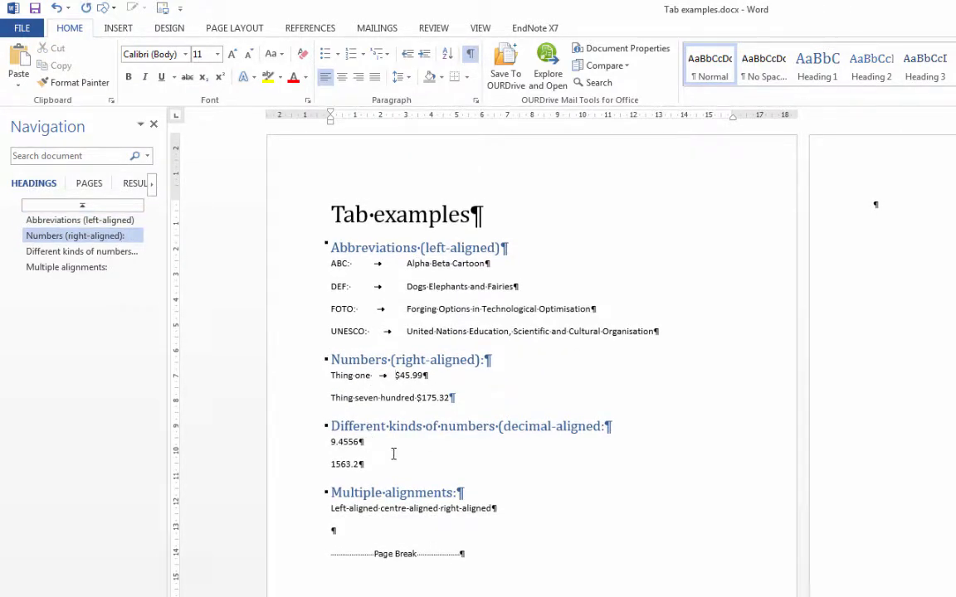
left_click(417, 398)
key("Tab")
Set a right-aligned tab stop at 12 cm for the two price lines.
left_click_drag(495, 406, 336, 398)
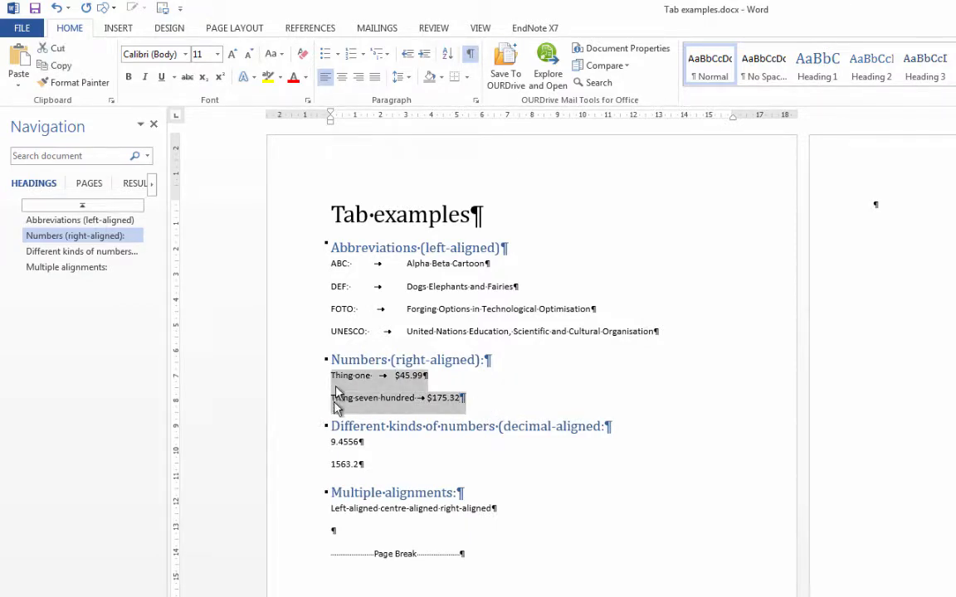
left_click(177, 118)
left_click(634, 120)
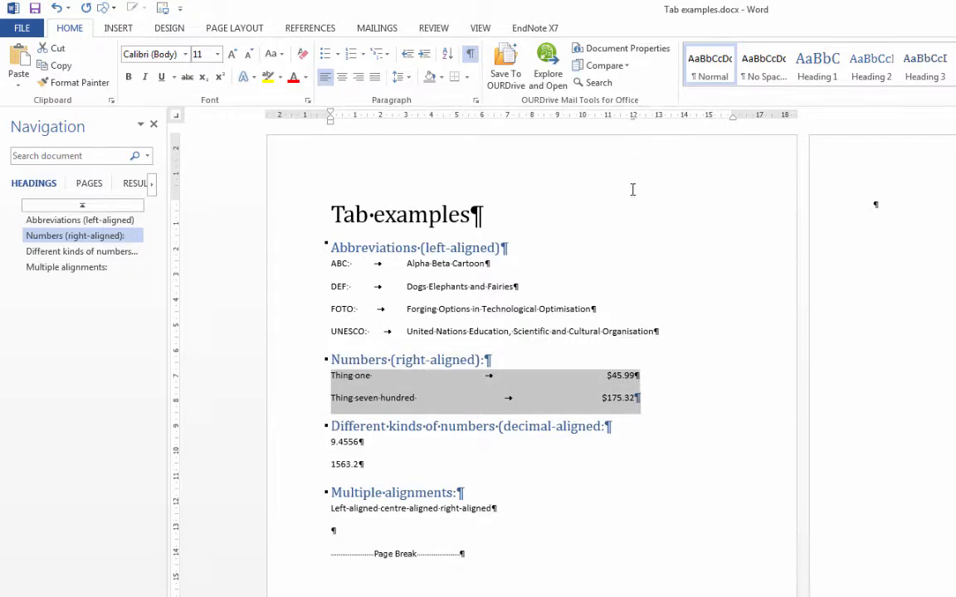
left_click(599, 441)
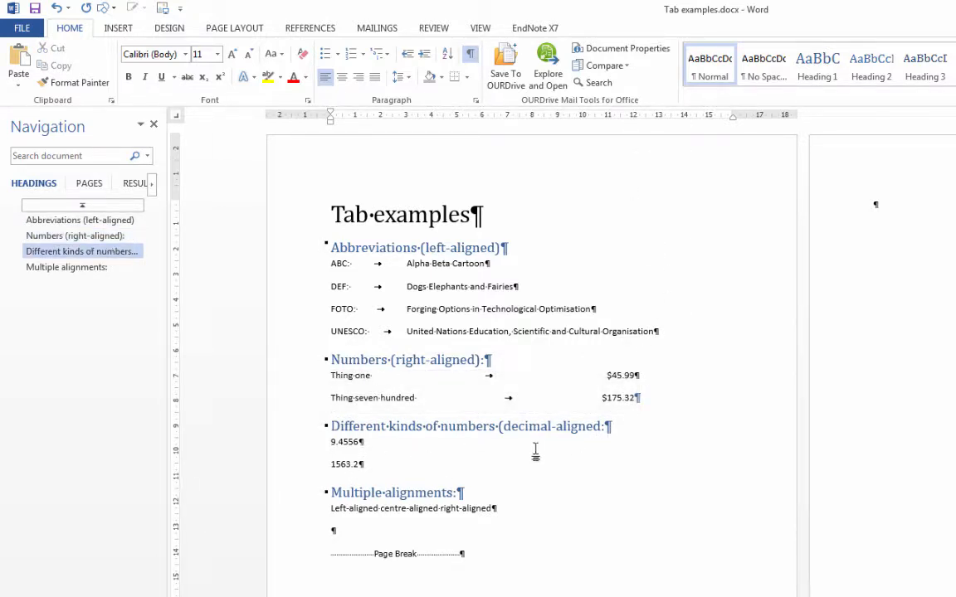
Insert a tab before each of the two numbers, 9.4556 and 1563.2.
left_click(369, 465)
left_click(333, 443)
key("Tab")
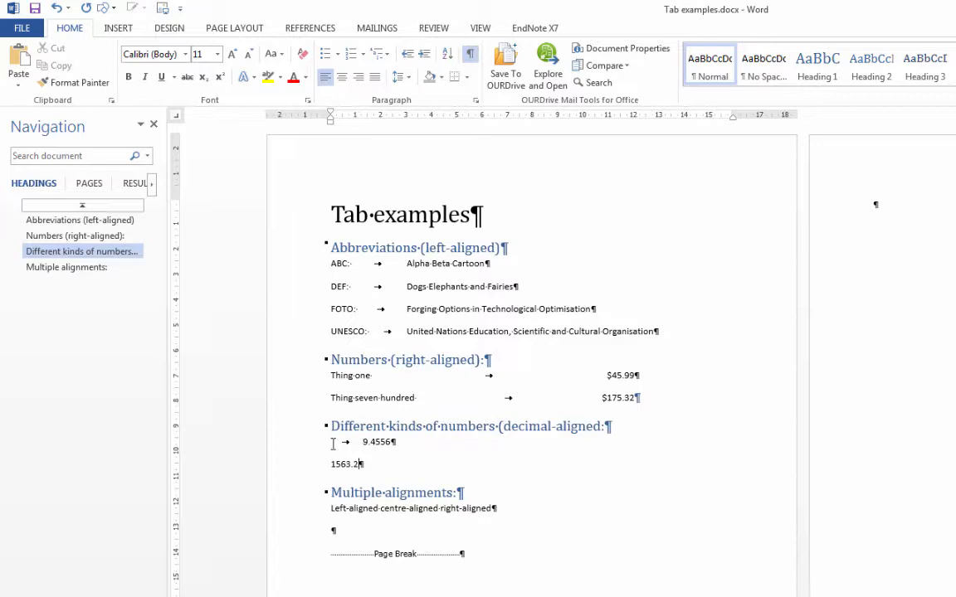
left_click(332, 464)
key("Tab")
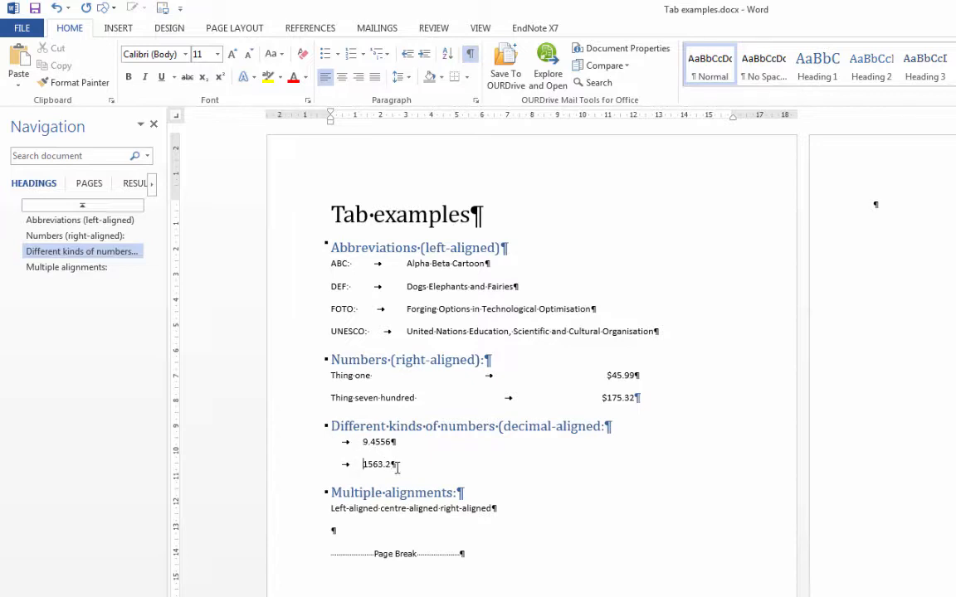
Set a decimal tab stop at 7 cm for the two number lines under the decimal-aligned heading.
left_click_drag(396, 465, 323, 450)
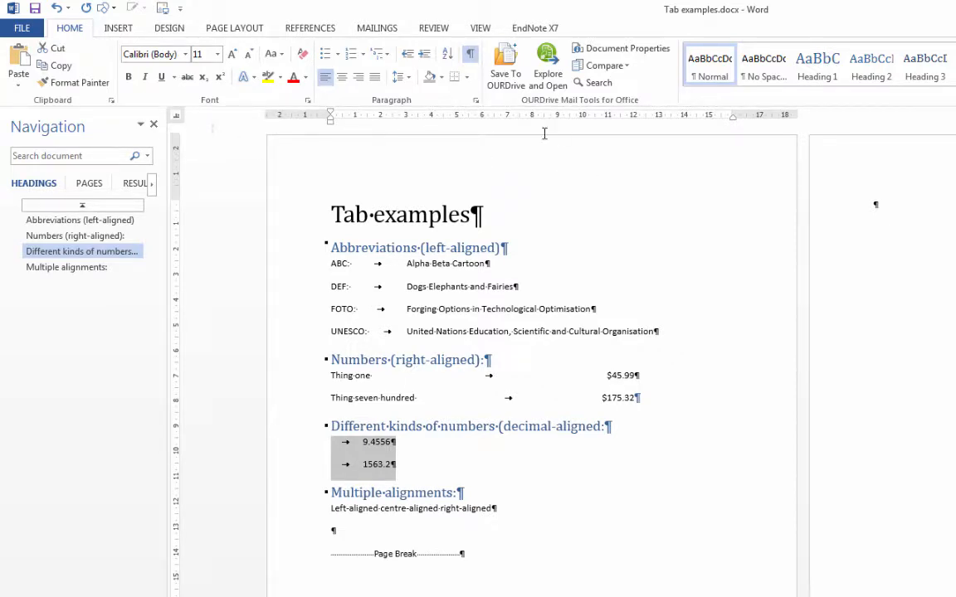
left_click(508, 117)
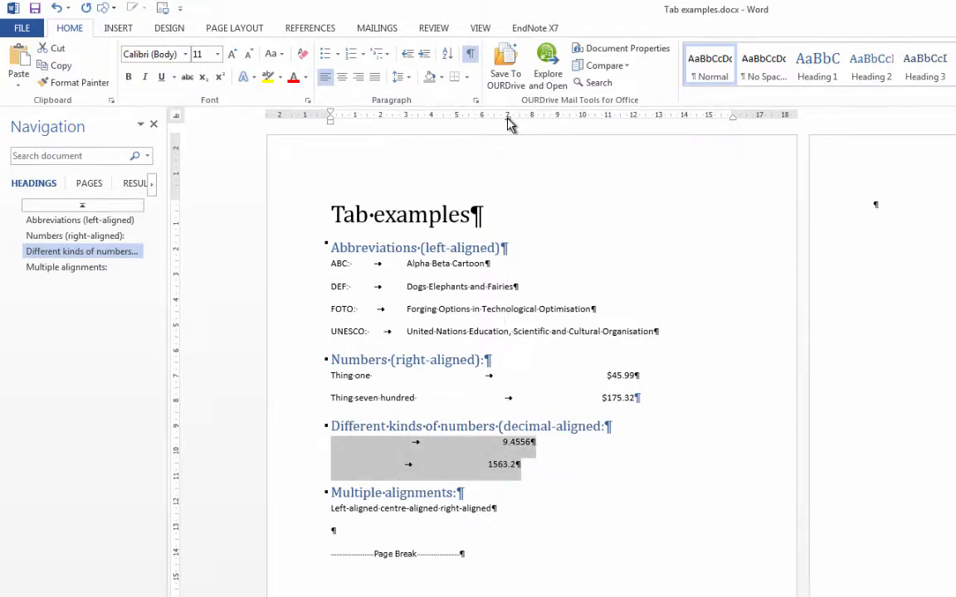
left_click(516, 486)
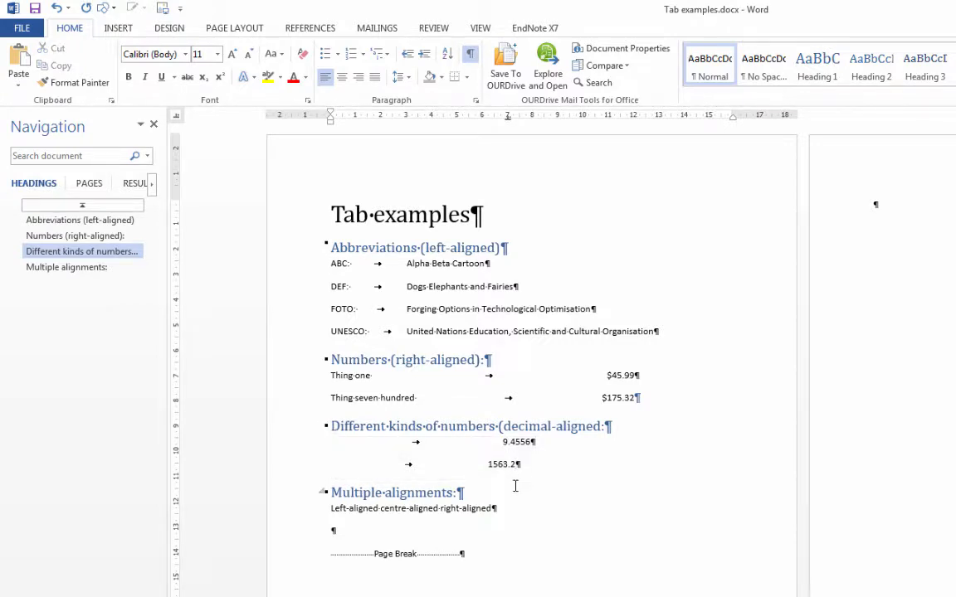
Insert a tab before "Left-aligned", "centre-aligned" and "right-aligned" in the line under Multiple alignments.
left_click(331, 508)
key("Tab")
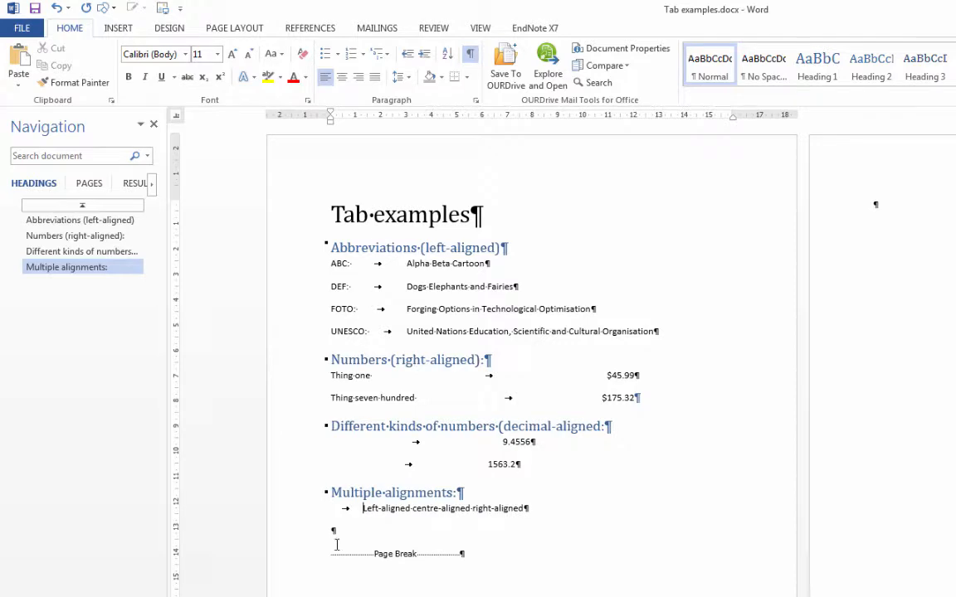
left_click(413, 508)
key("Tab")
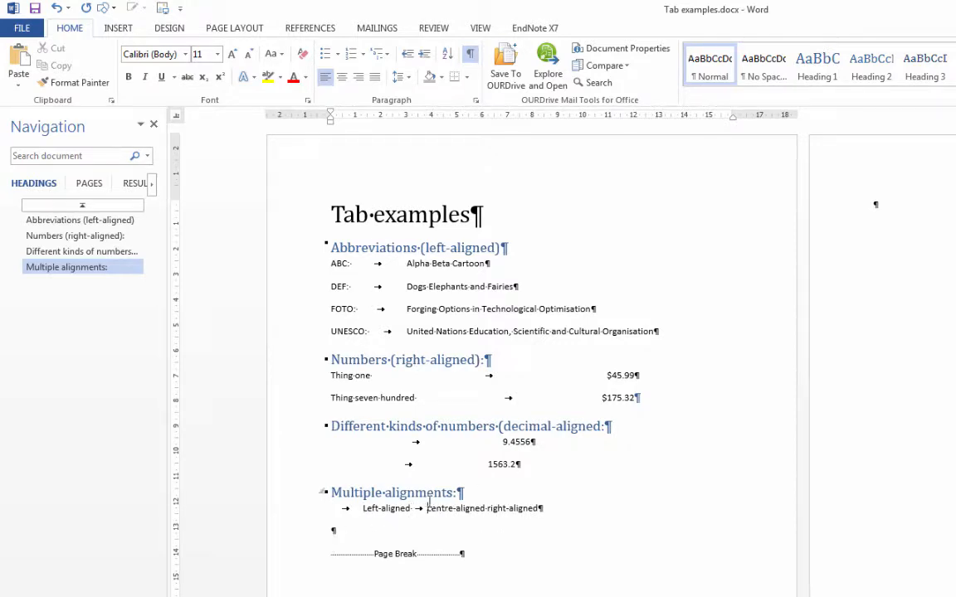
left_click(487, 509)
key("Tab")
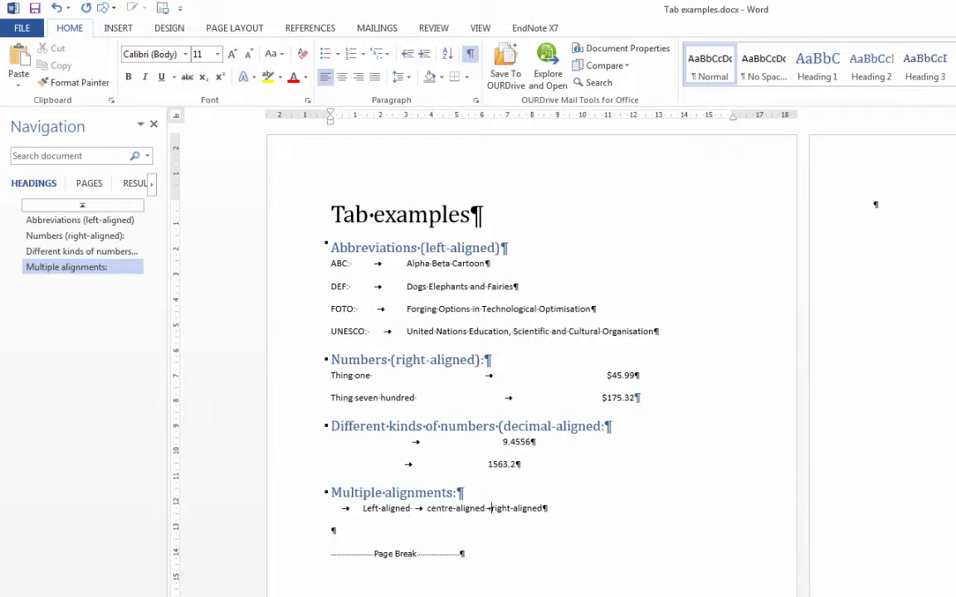
Give the Multiple alignments line a left tab stop at 2 cm, a centre one at about 8.75 cm and a right one at 15 cm.
left_click(299, 521)
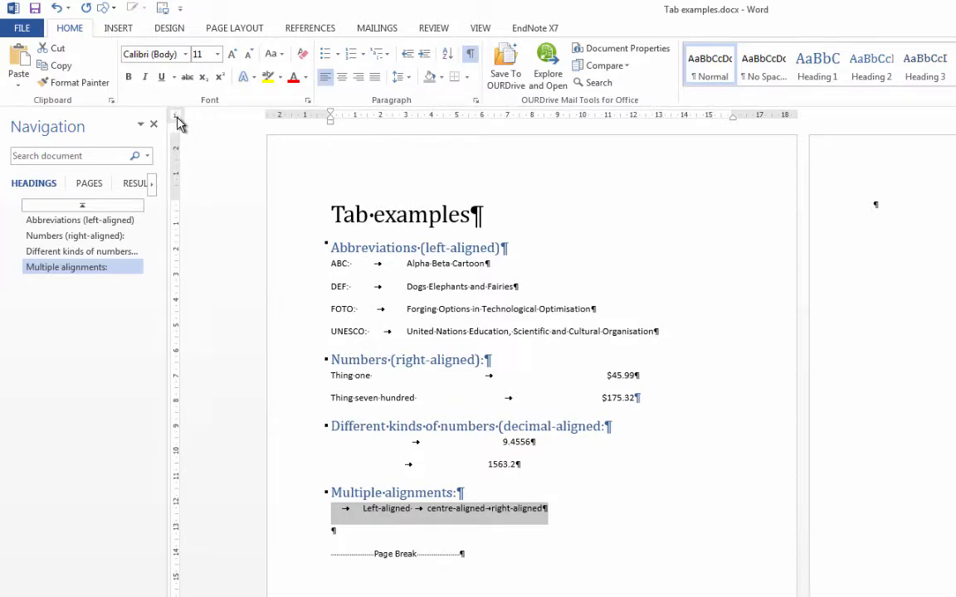
left_click(381, 119)
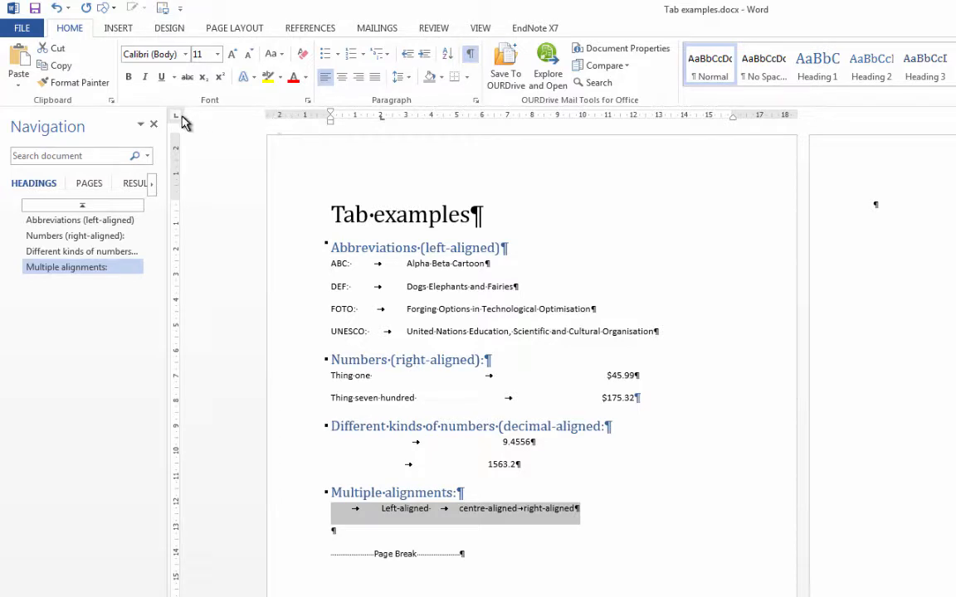
left_click(551, 118)
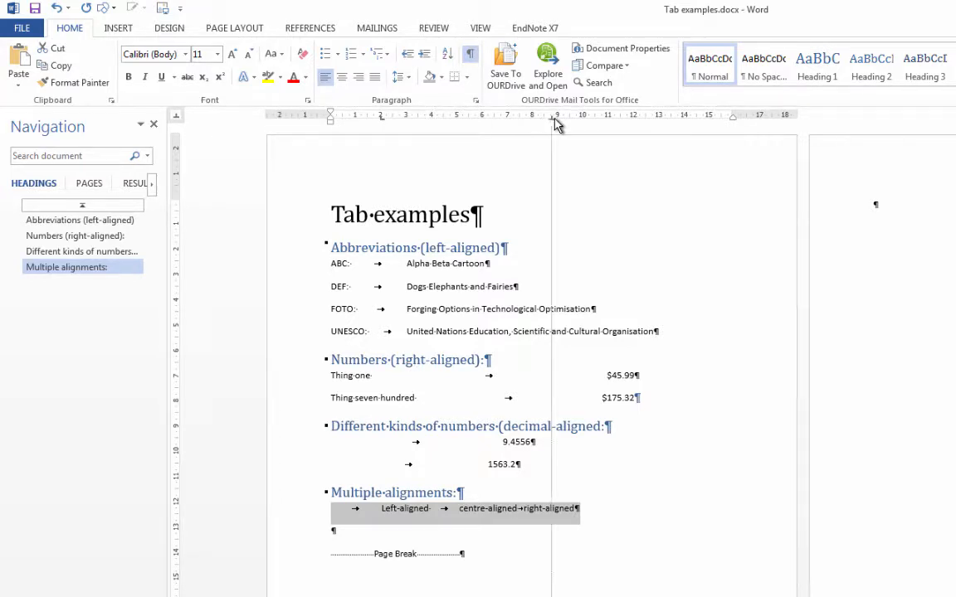
left_click(177, 116)
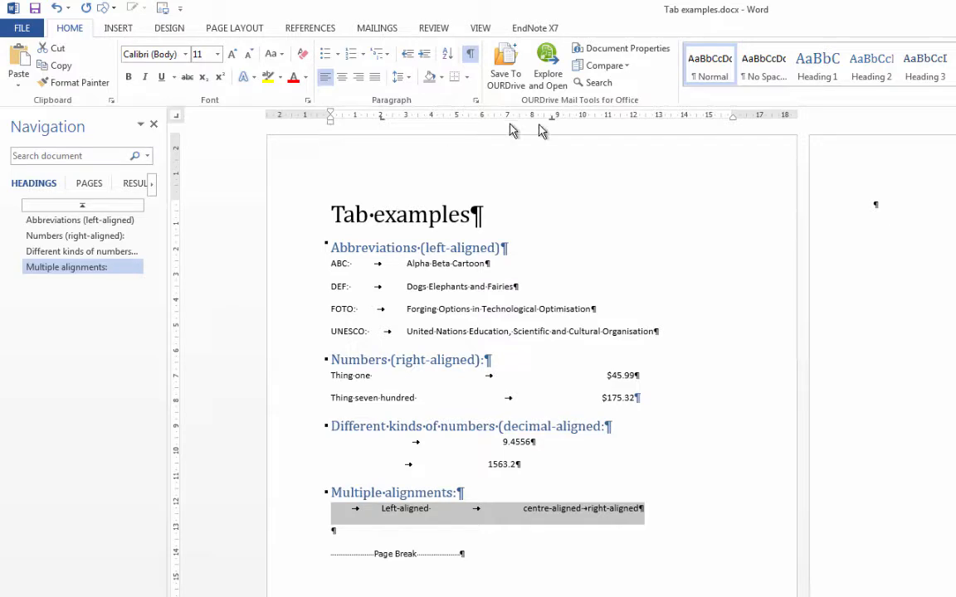
left_click(709, 118)
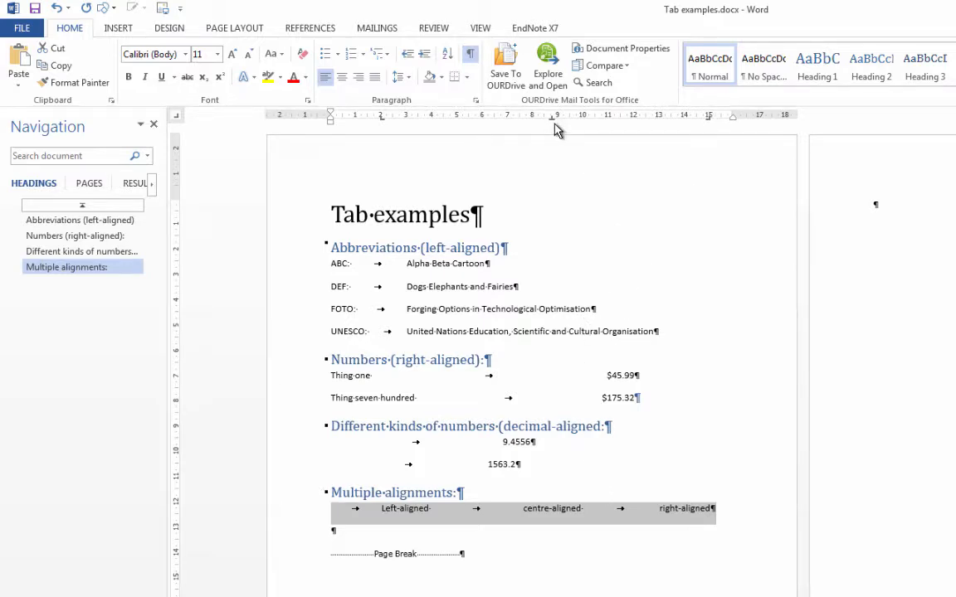
Add an empty paragraph after the multiple-alignments line and place the cursor in the blank paragraph below it.
left_click(512, 464)
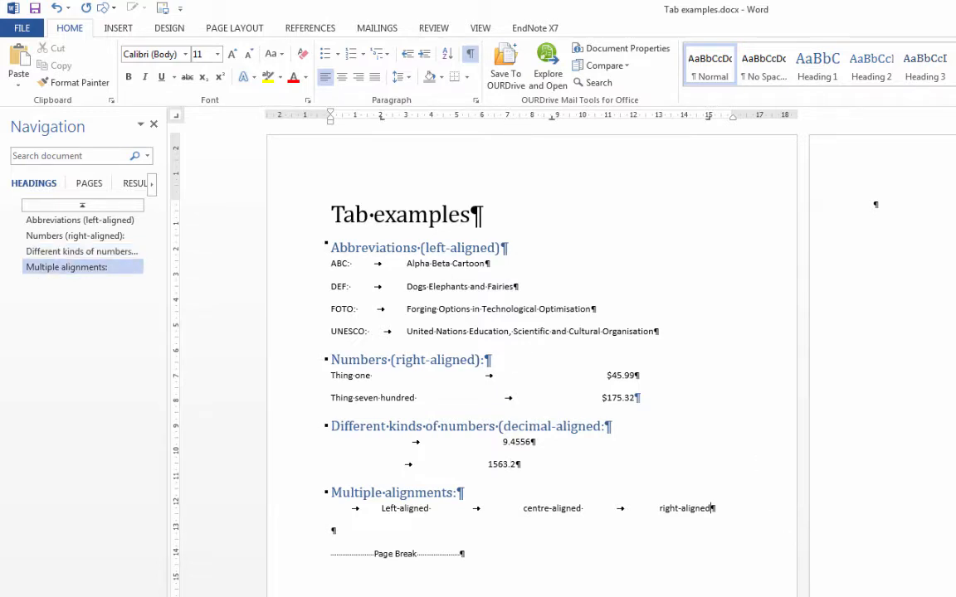
key("Return")
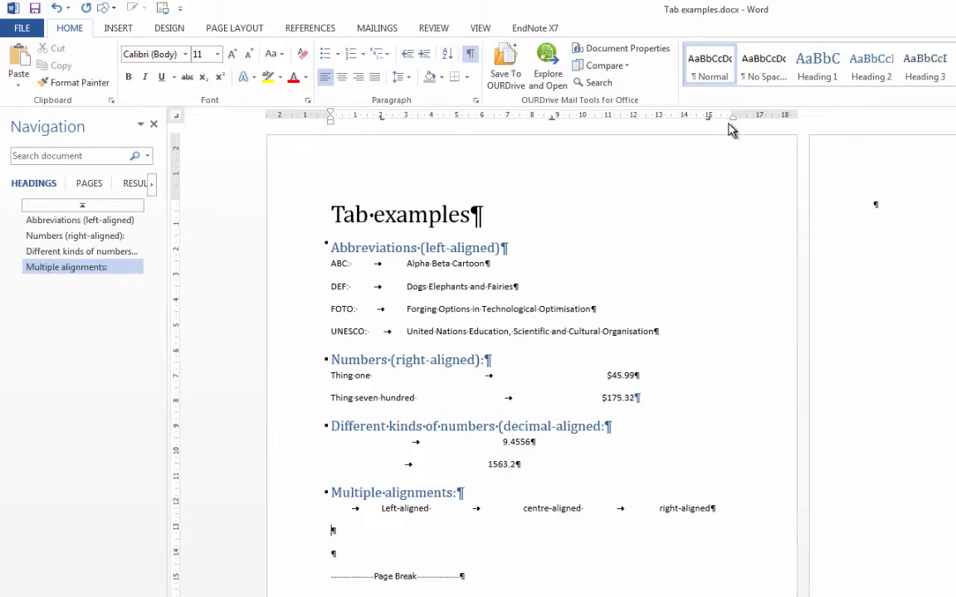
left_click(378, 557)
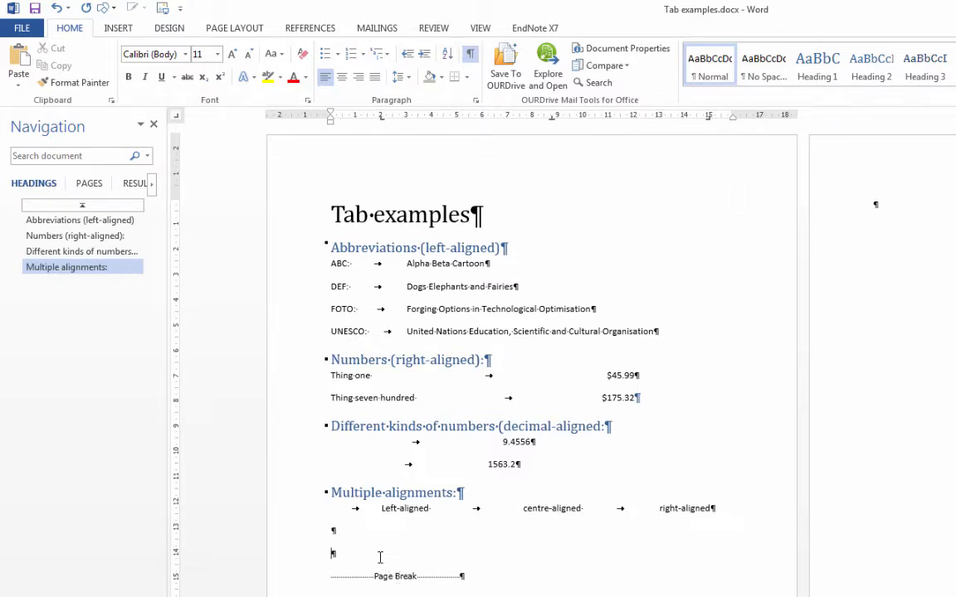